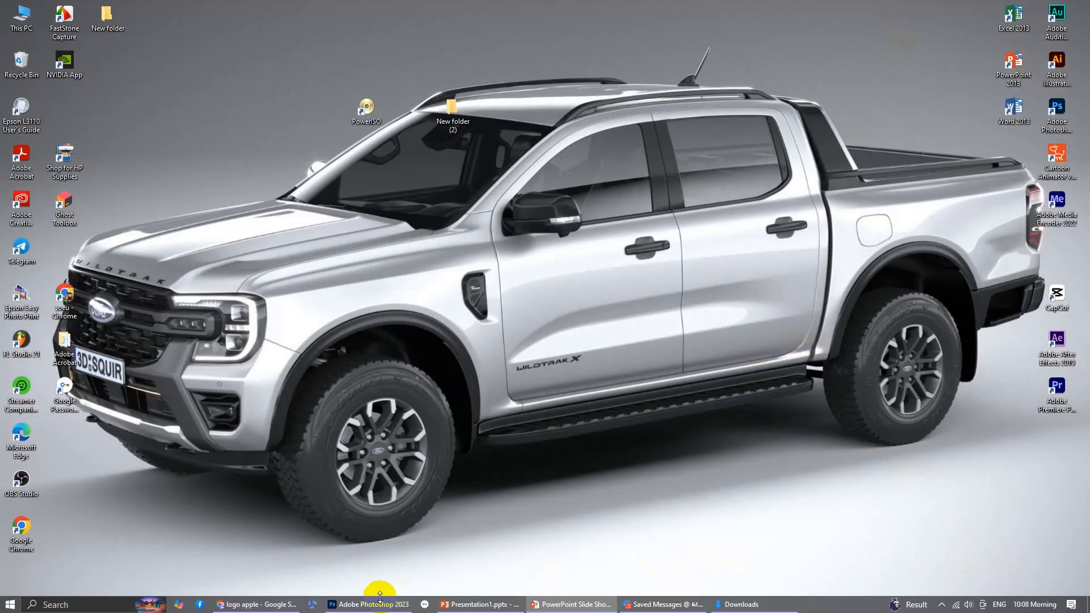
Step: Switch to Photoshop and create a new 21 × 21 cm document at 300 ppi with transparent background contents
left_click(379, 597)
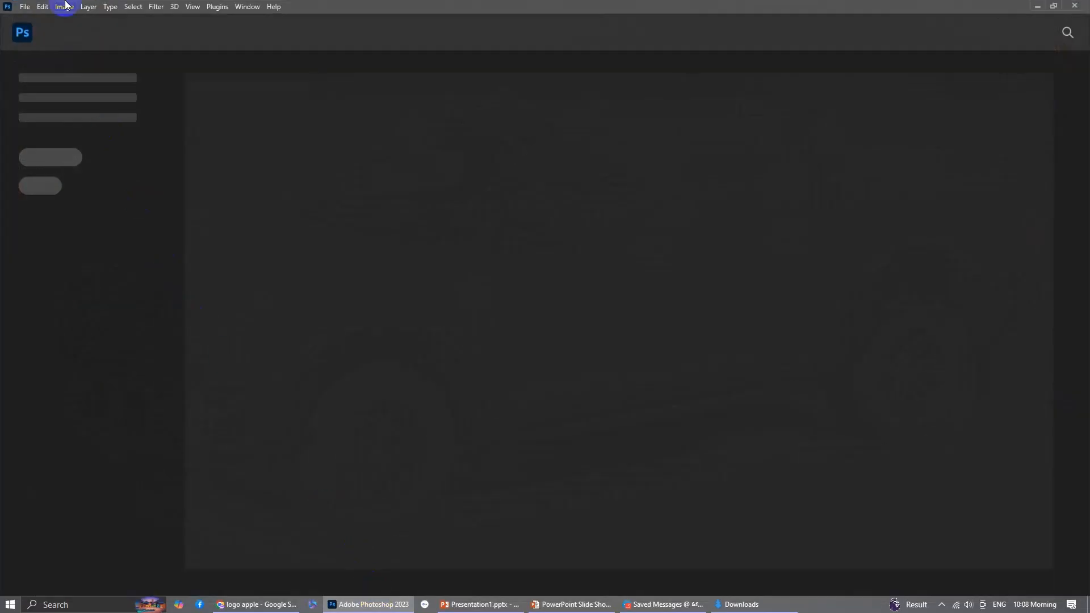
left_click(25, 7)
left_click(33, 19)
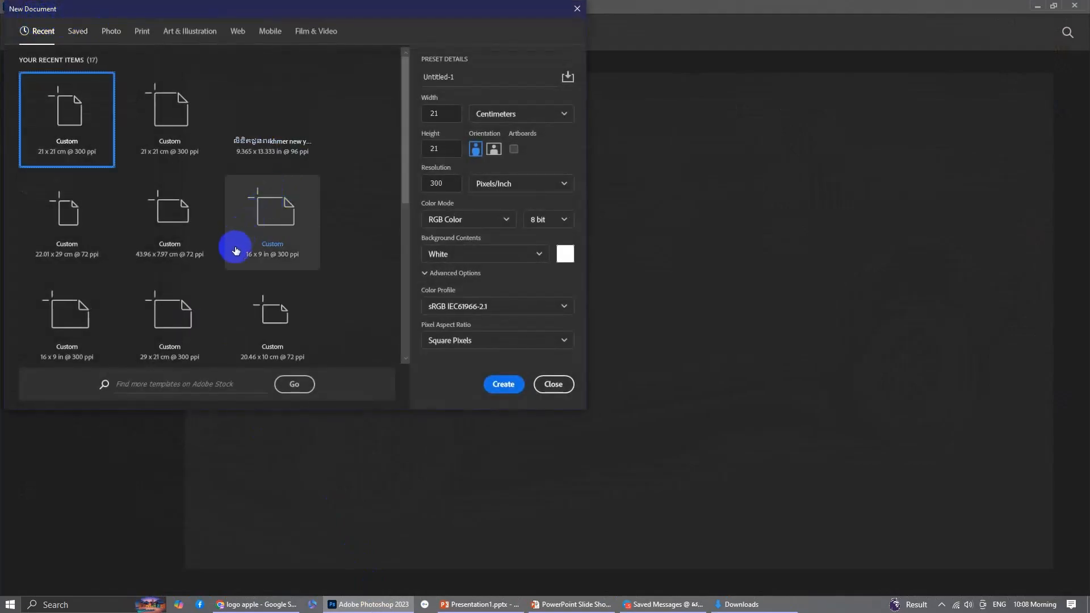
left_click(535, 261)
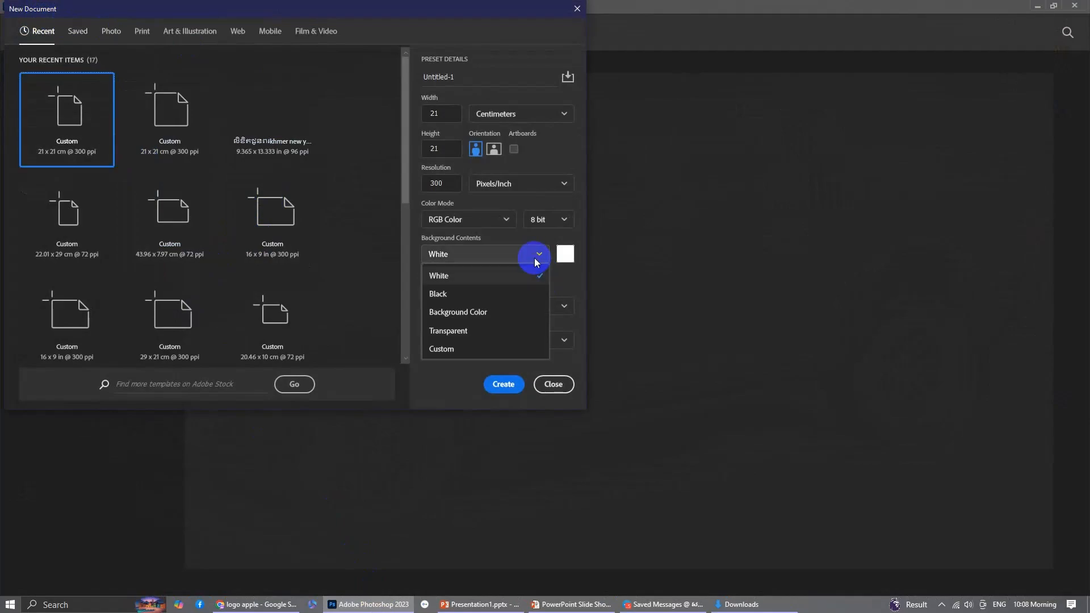
left_click(513, 332)
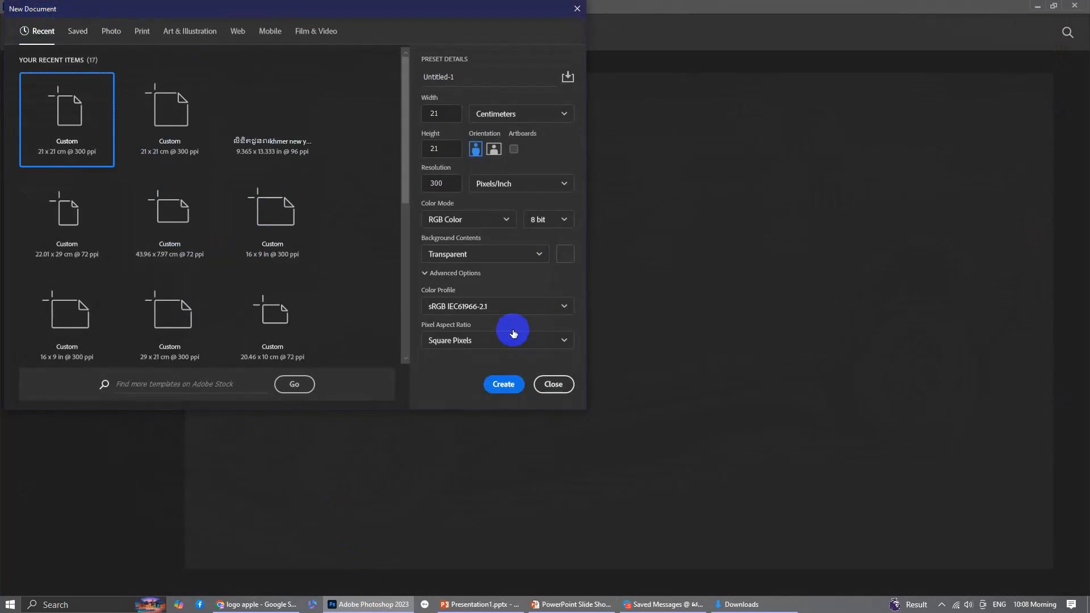
left_click(503, 384)
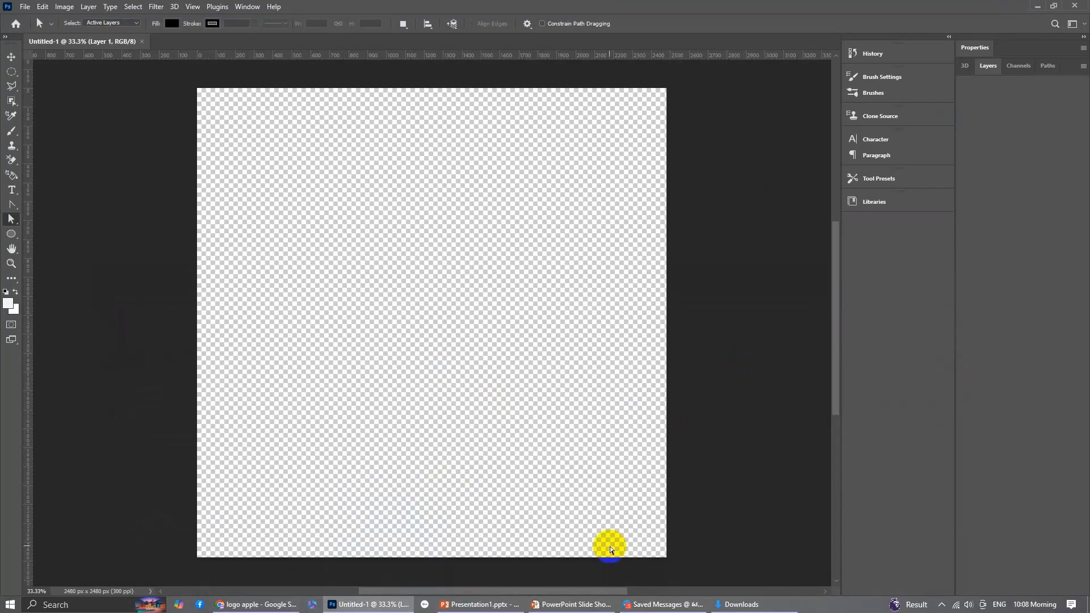
Step: Place the Vectorized_Apple_gray_logo.svg.png image from the kisor folder on New Volume (D:) into the document, filling the canvas
key("super+e")
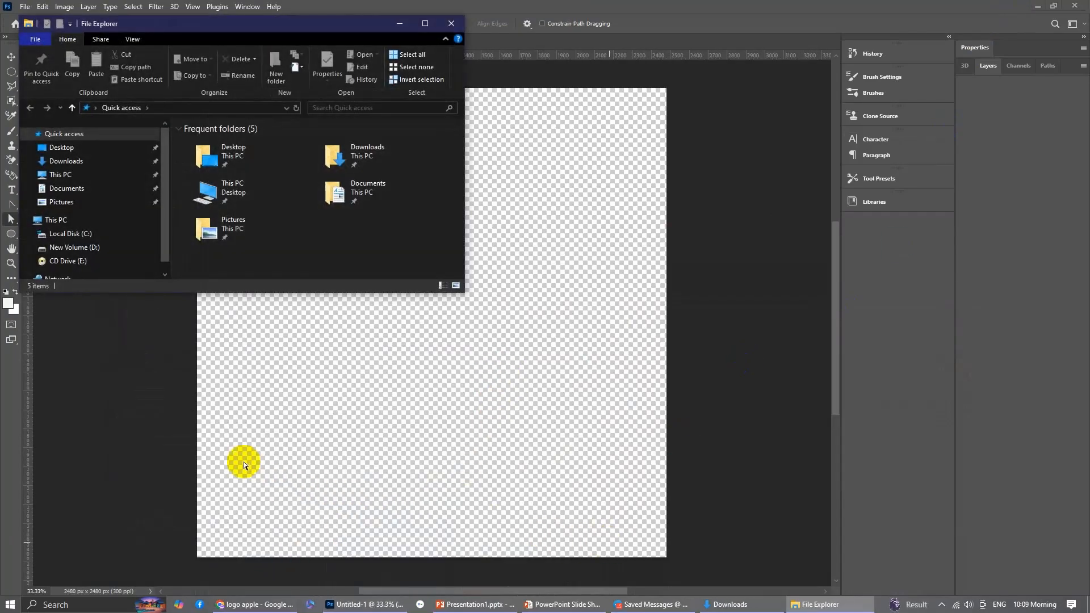
left_click(71, 247)
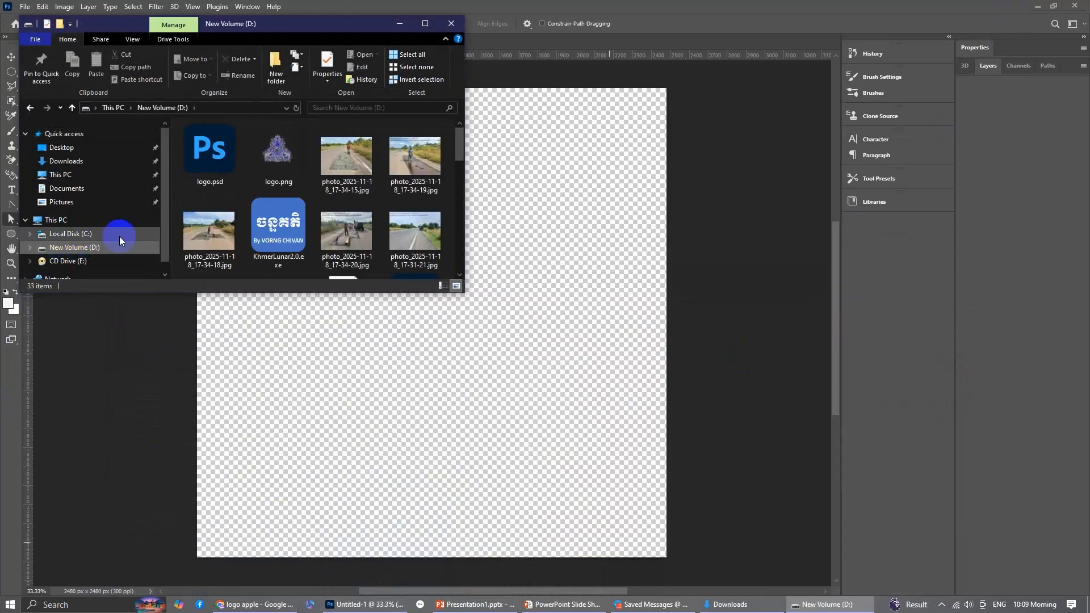
scroll(213, 220, "down", 5)
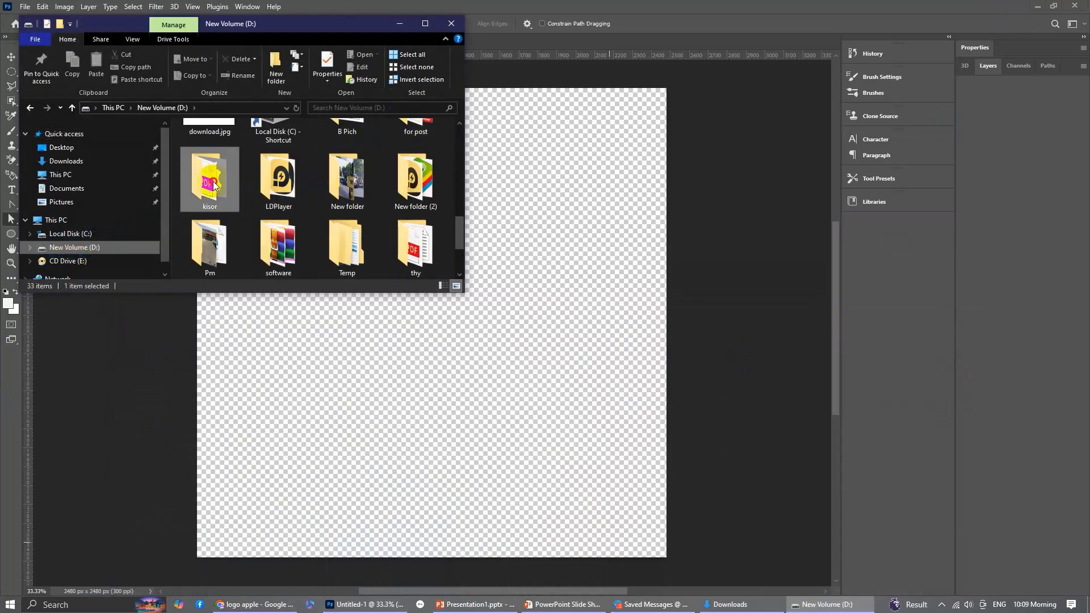
double_click(210, 180)
scroll(318, 205, "down", 5)
left_click(245, 234)
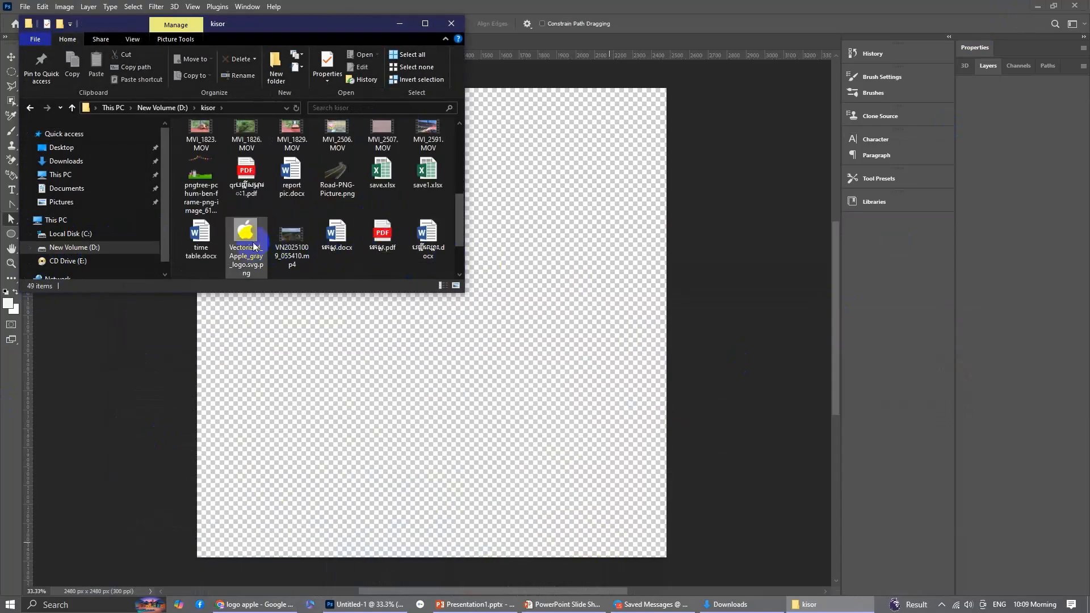
left_click_drag(479, 328, 408, 330)
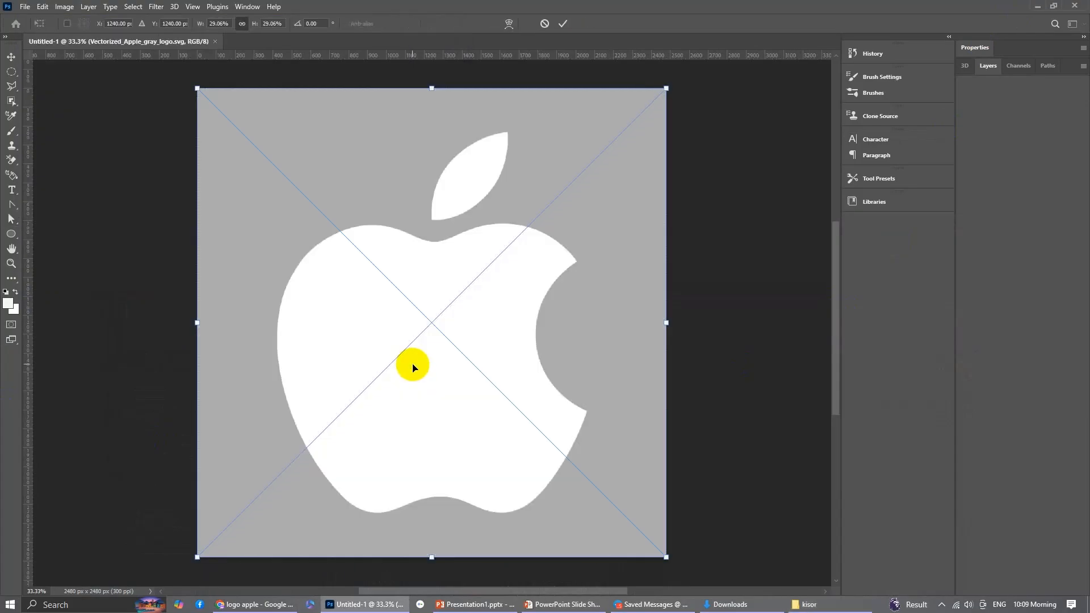
left_click(563, 23)
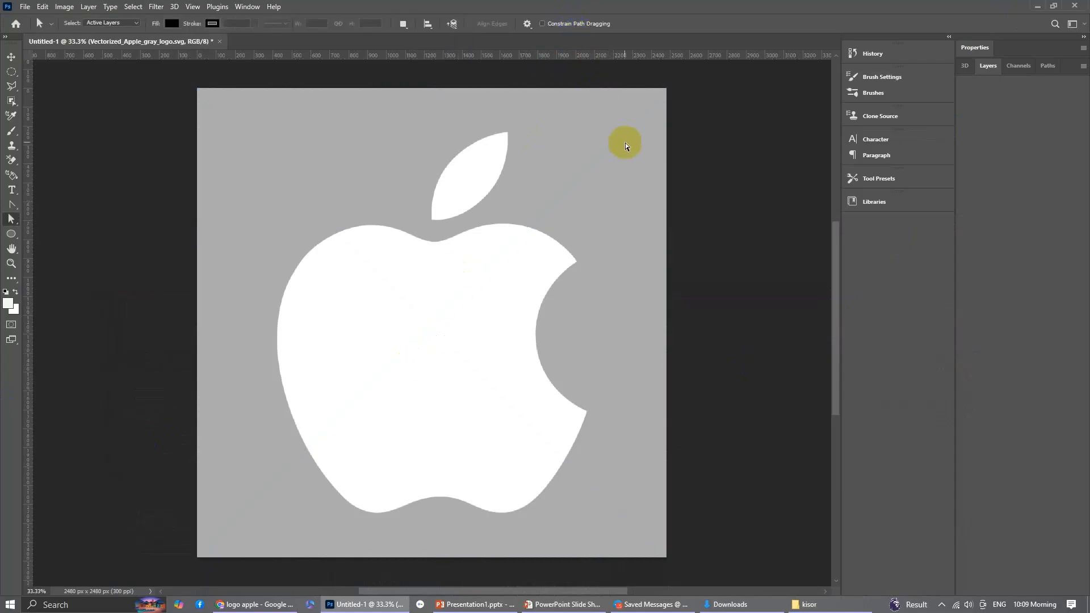
Step: Select the logo image's gray background by sampling its color with Color Range
left_click(989, 74)
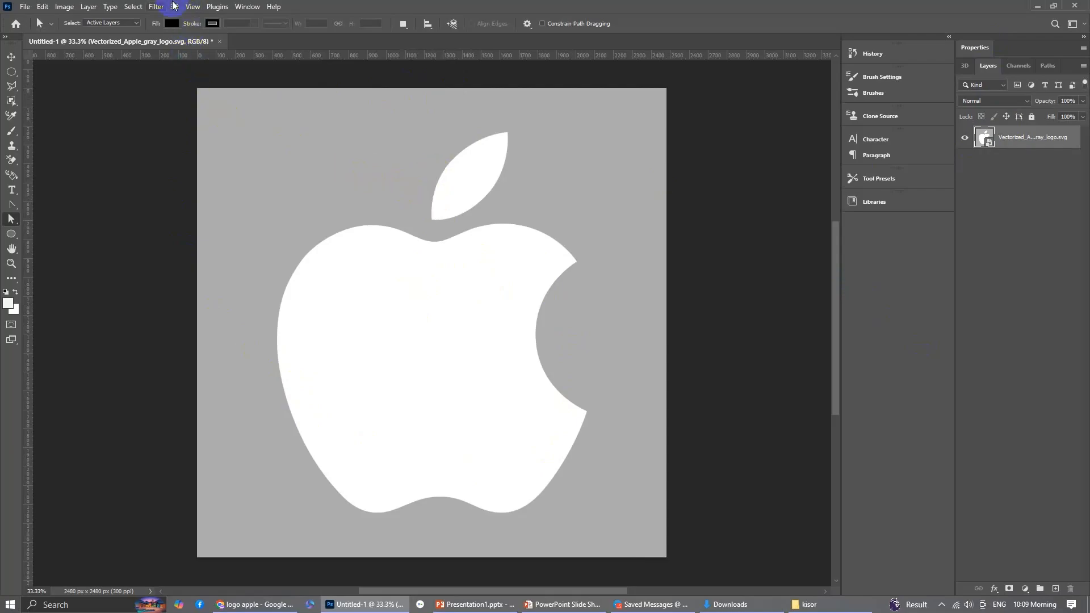
left_click(133, 7)
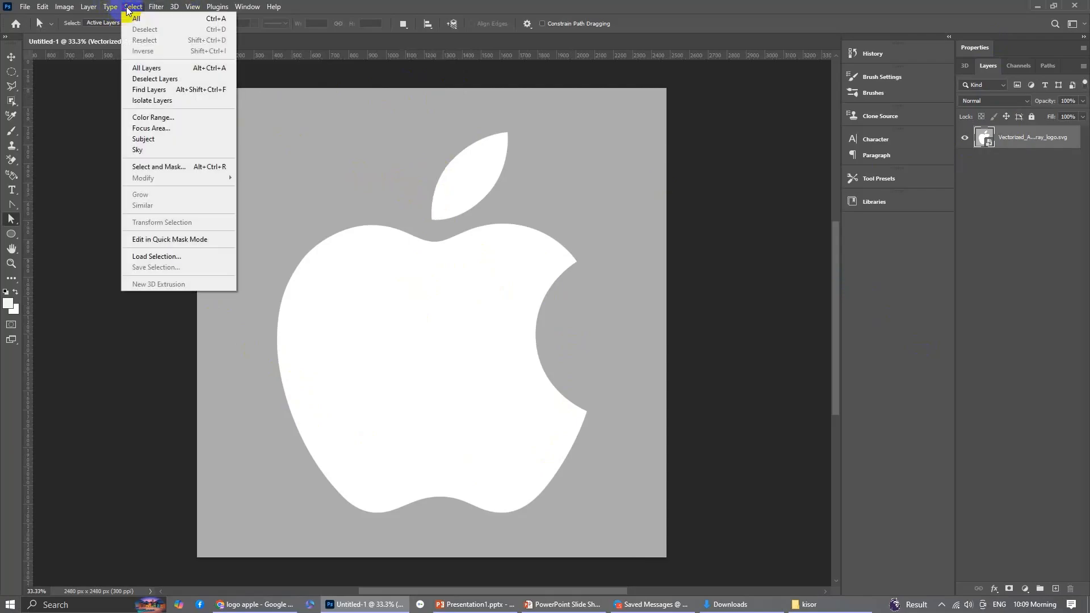
left_click(171, 117)
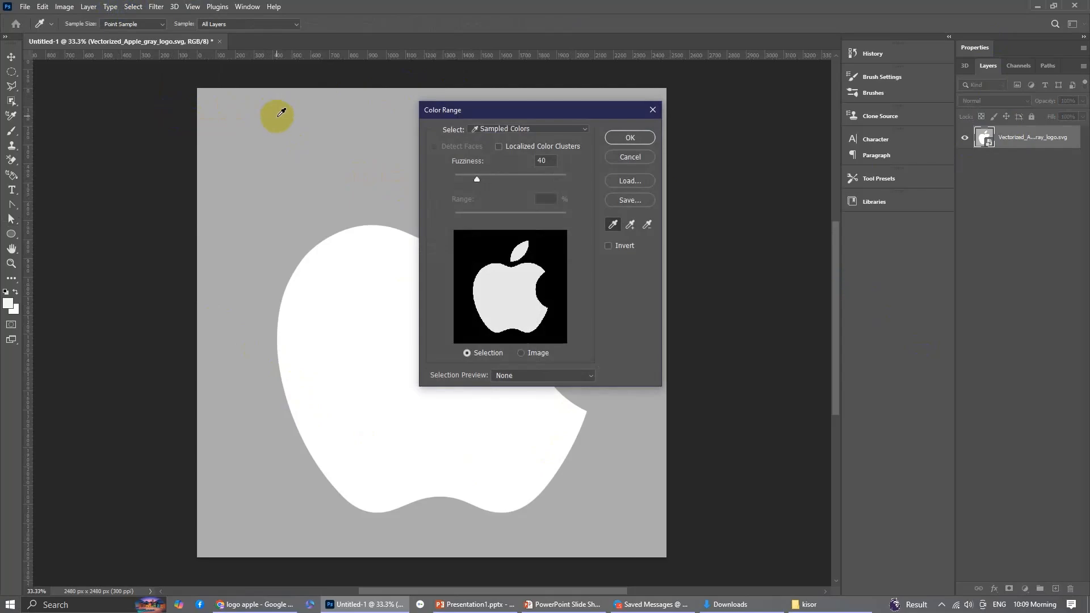
left_click(277, 117)
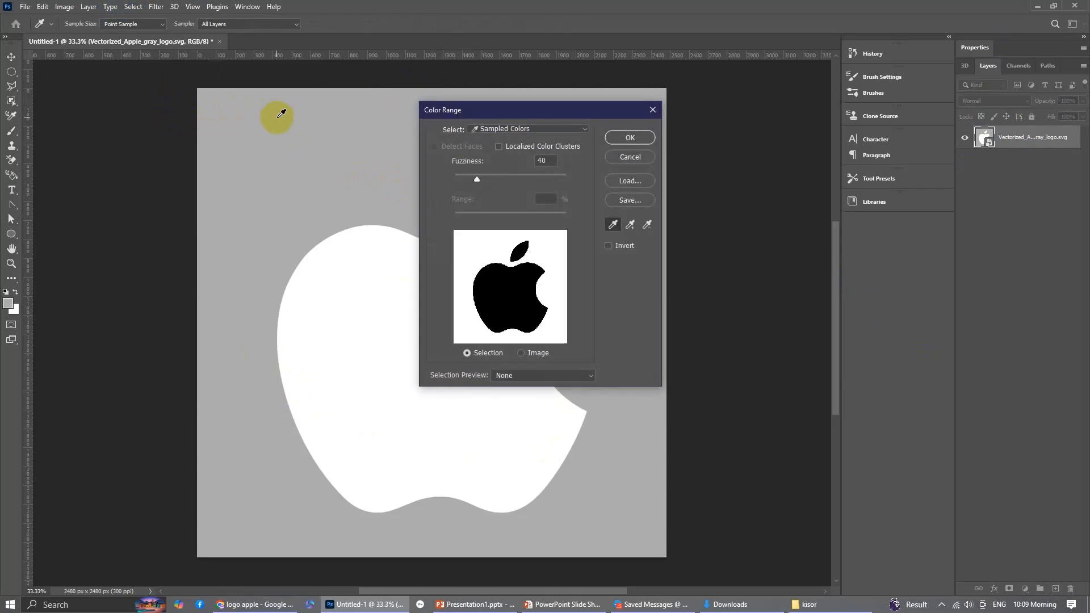
left_click(630, 138)
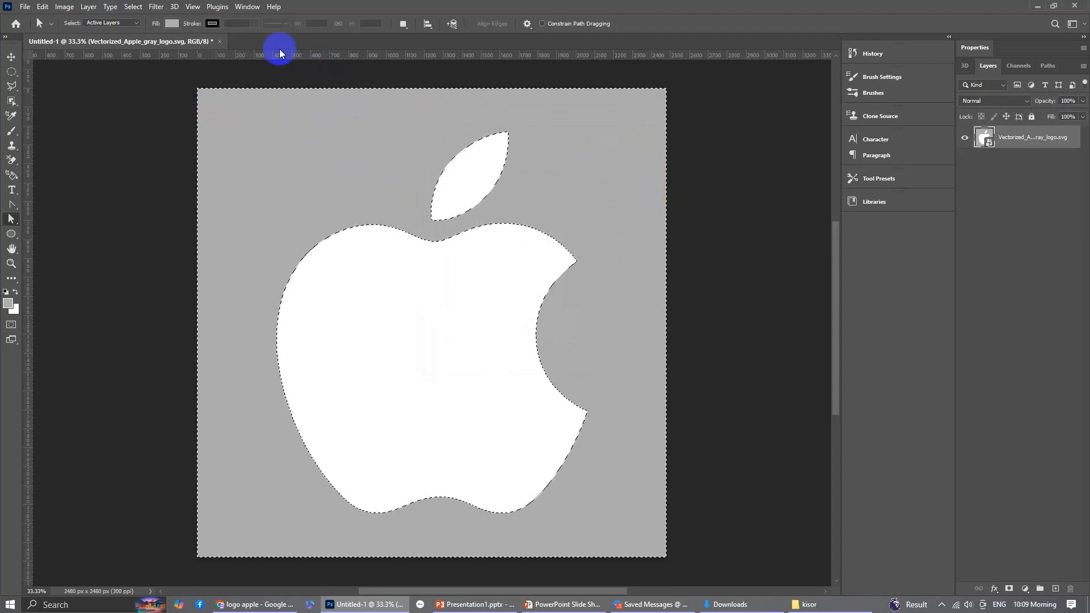
Step: Invert the selection and add a layer mask that hides the gray background around the Apple logo
left_click(131, 7)
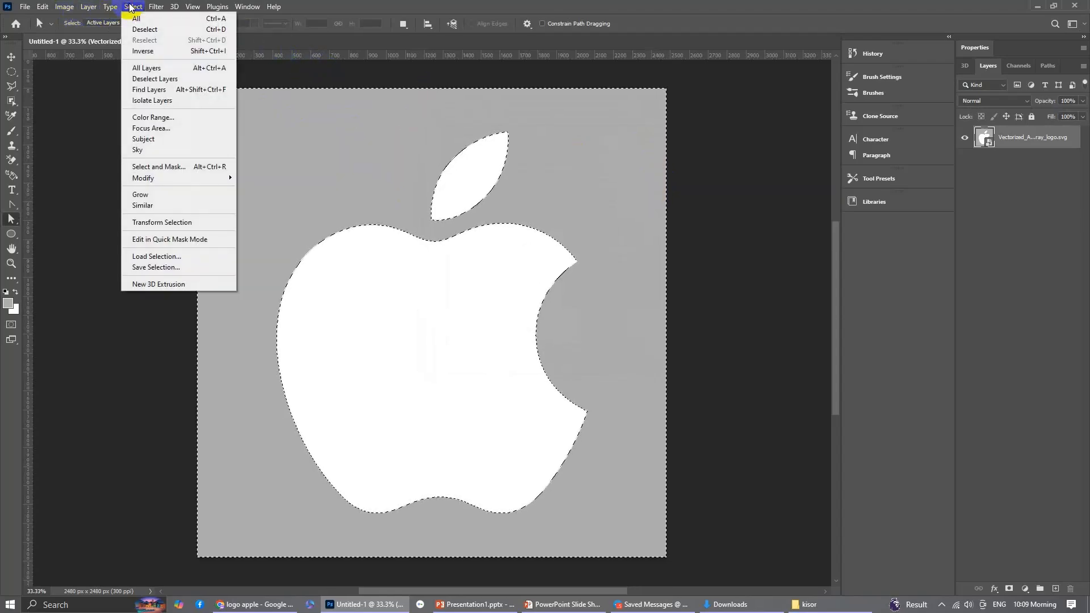
left_click(157, 54)
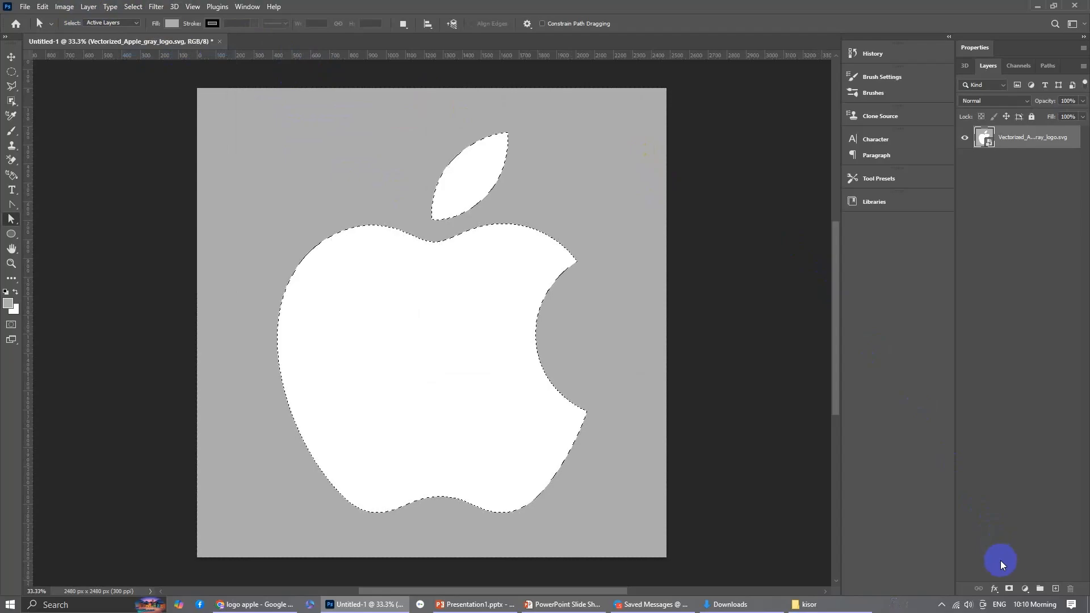
left_click(1010, 590)
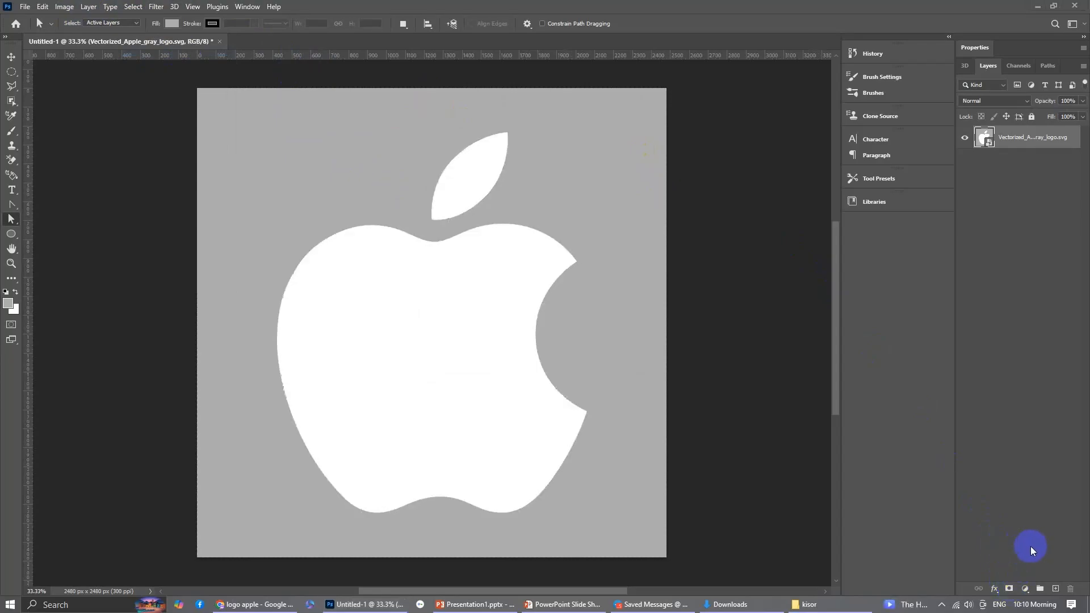
left_click(1008, 588)
left_click(1009, 589)
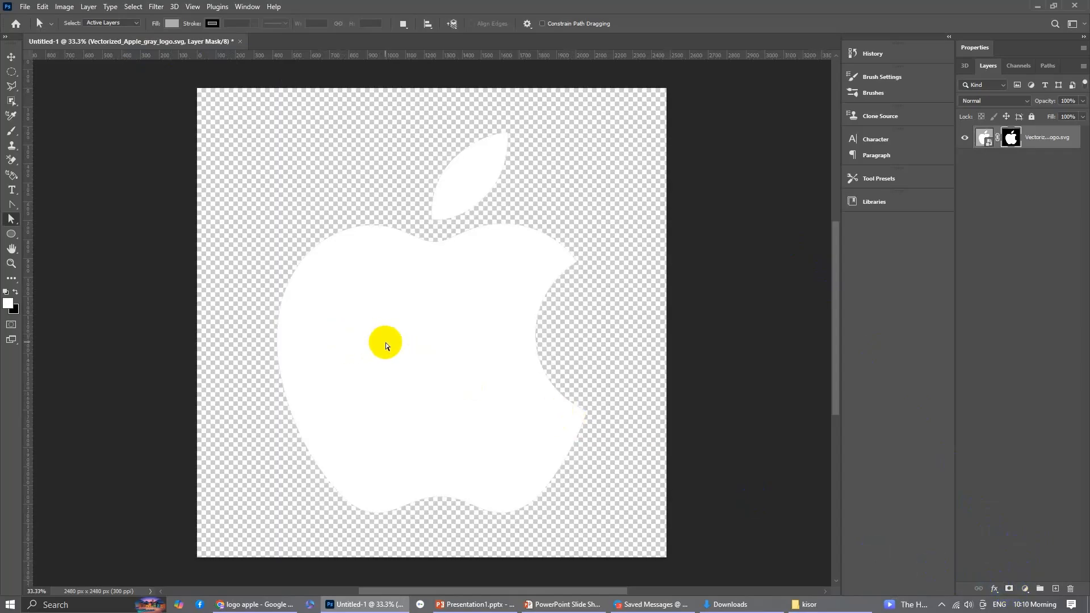
Step: Try moving the masked Apple logo around the canvas, and undo the moves
key("v")
left_click_drag(396, 345, 367, 338)
scroll(251, 149, "up", 1)
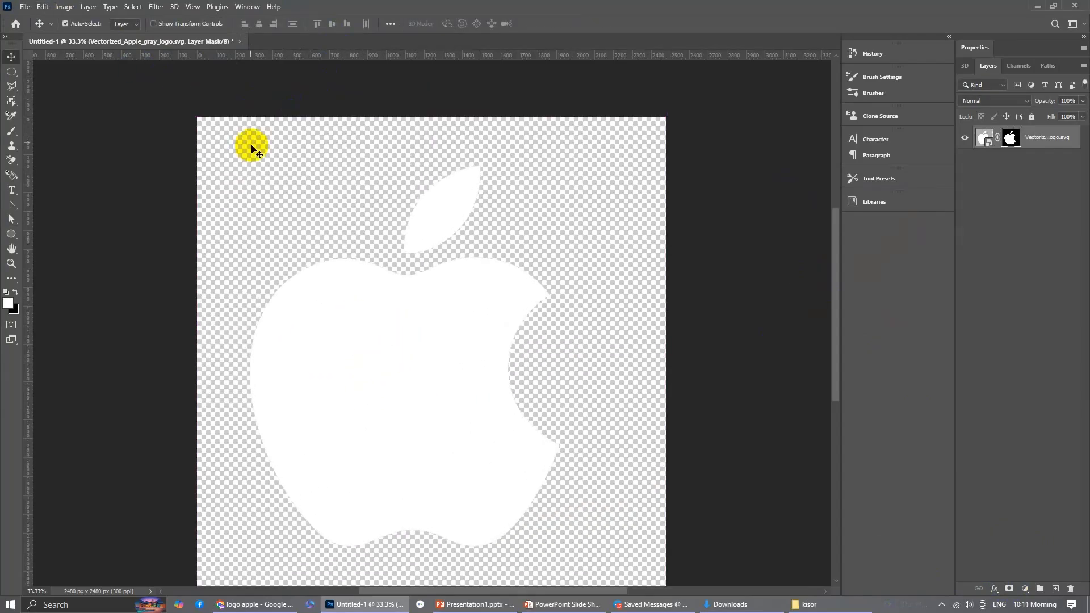
left_click_drag(433, 318, 458, 314)
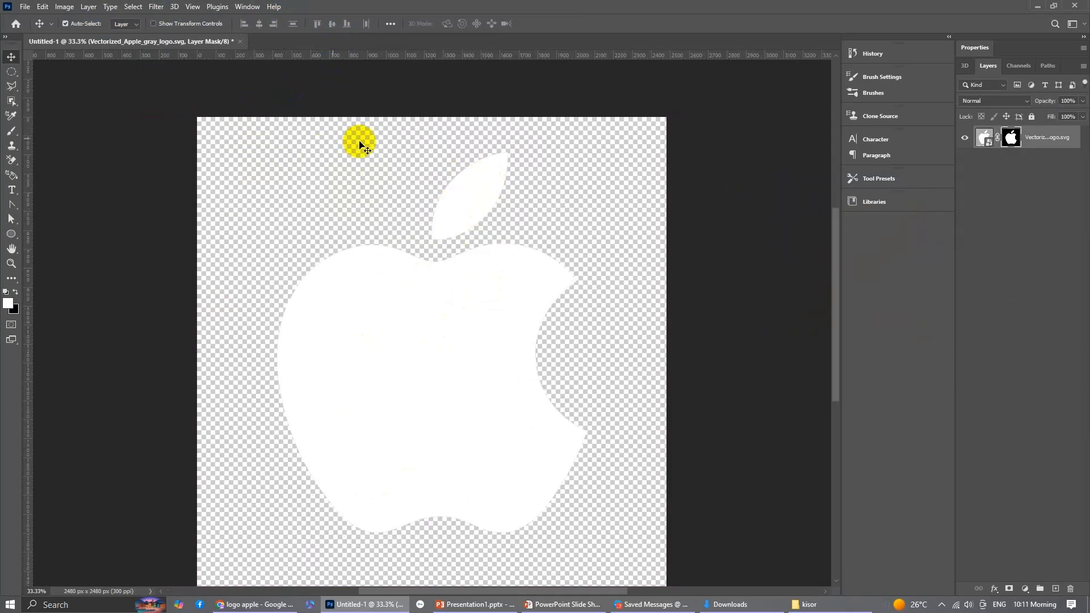
key("ctrl+z")
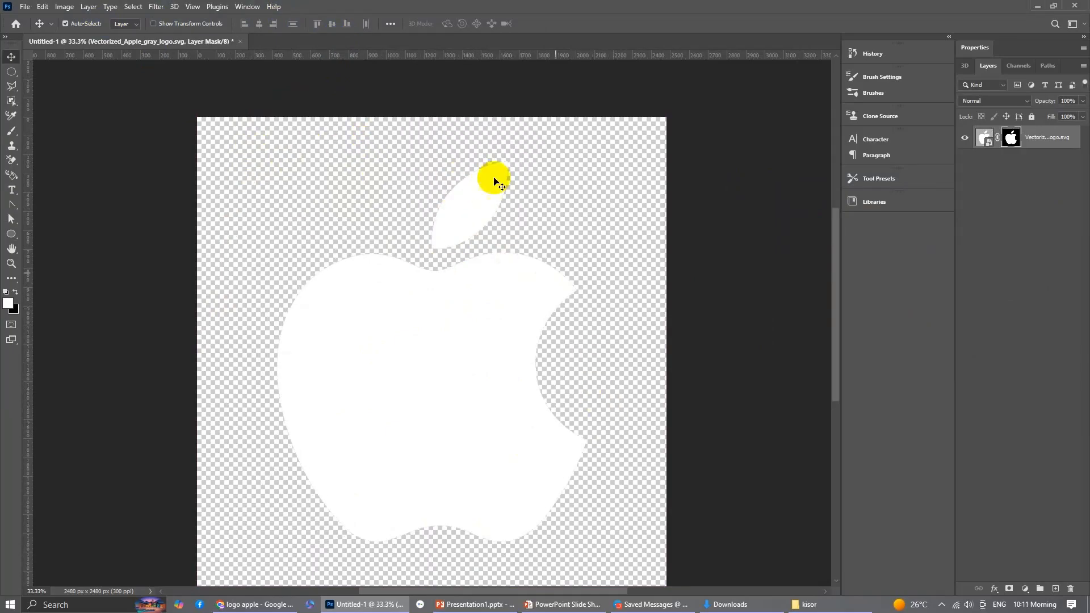
Step: Export the logo as a transparent PNG named "Apple logo 1.png" to the kisor folder on New Volume (D:)
left_click(25, 6)
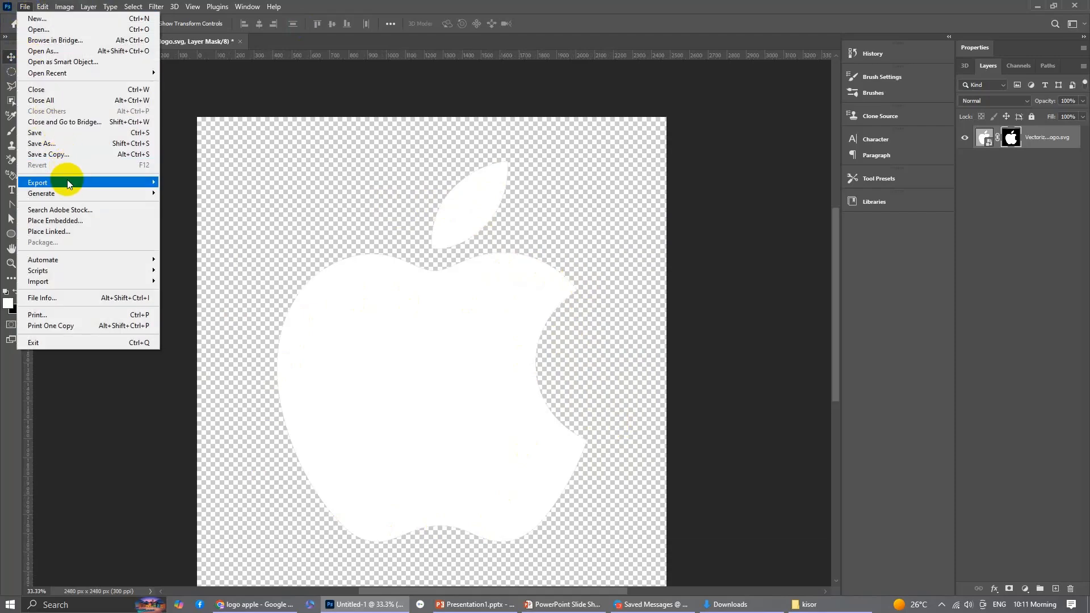
mouse_move(104, 186)
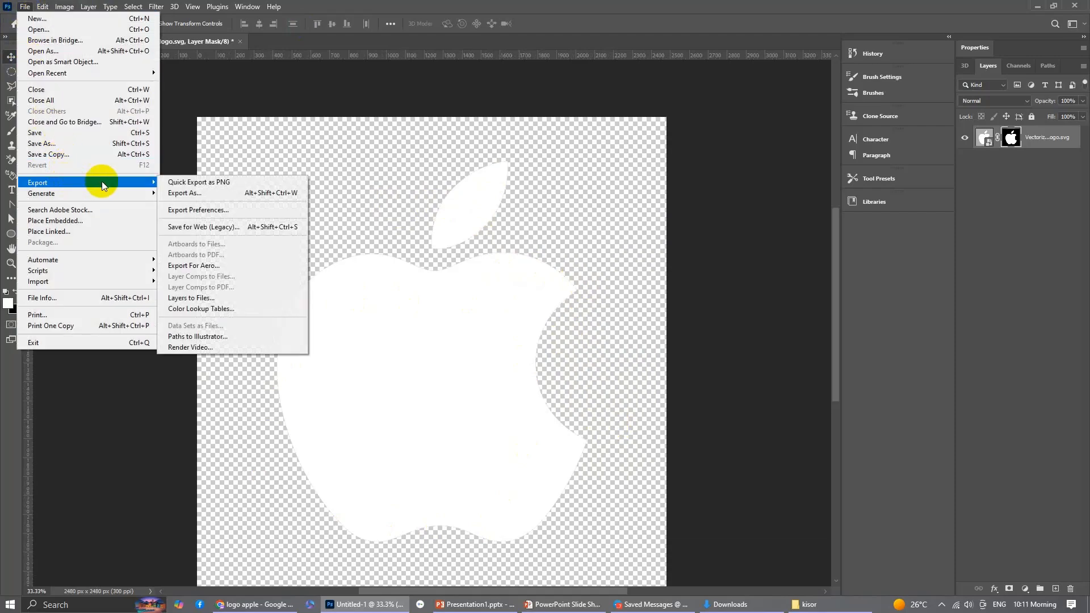
left_click(202, 193)
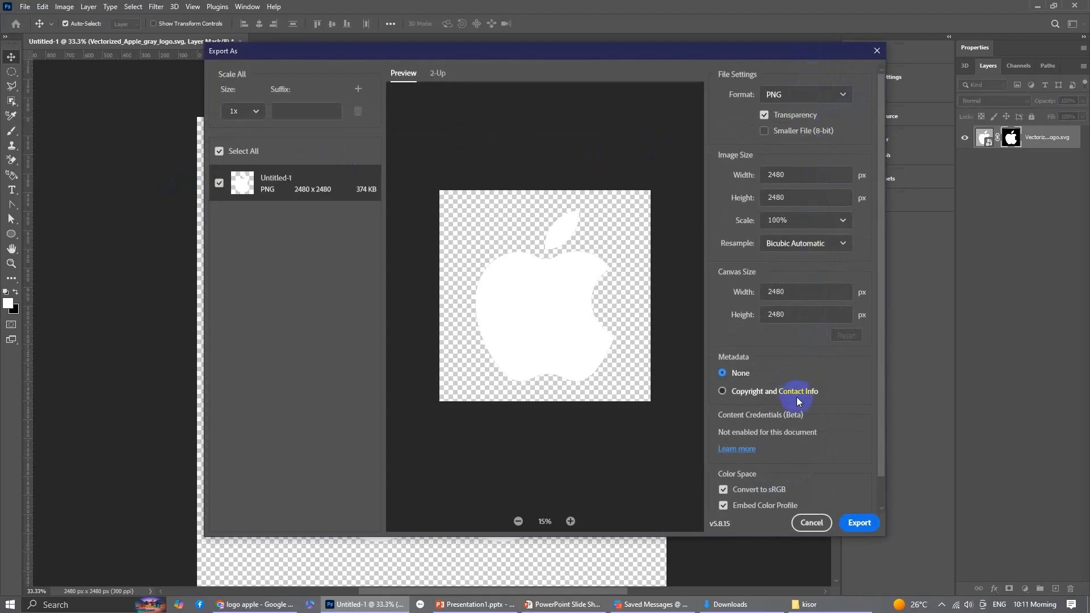
left_click(860, 523)
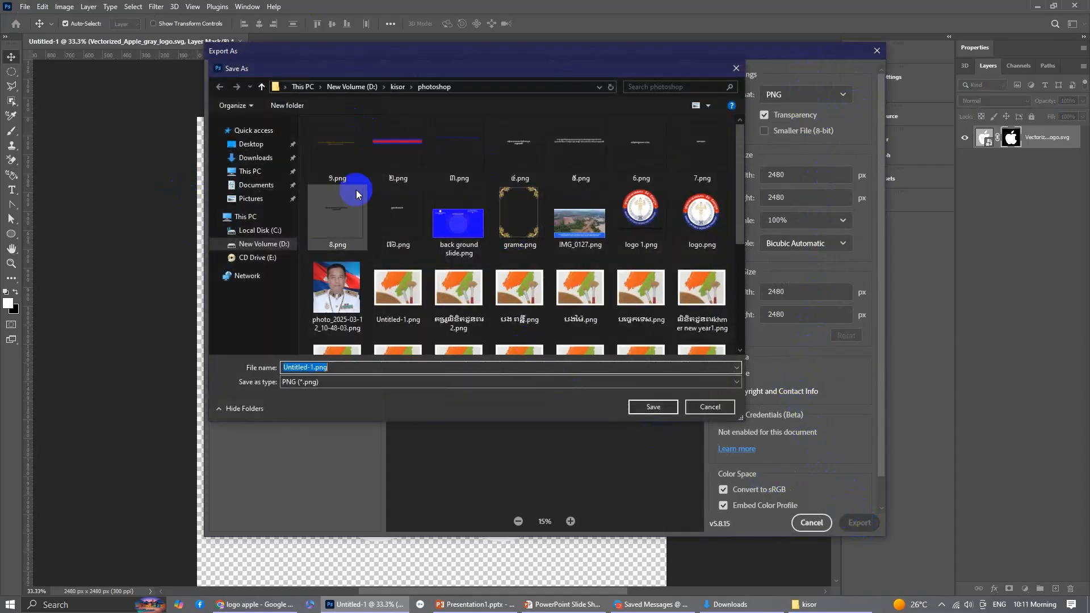
scroll(356, 194, "down", 5)
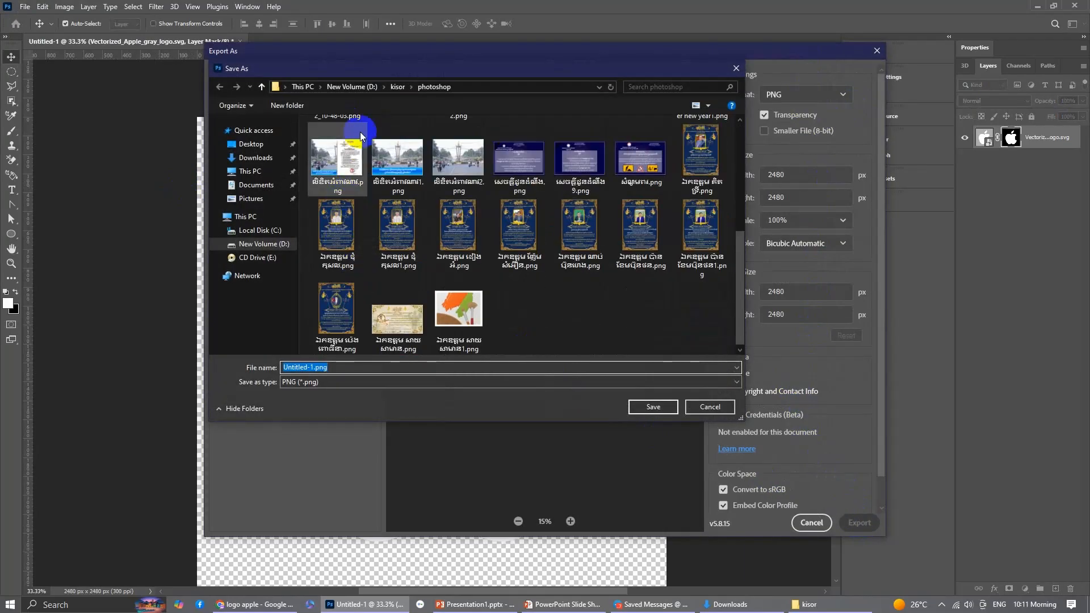
left_click(396, 86)
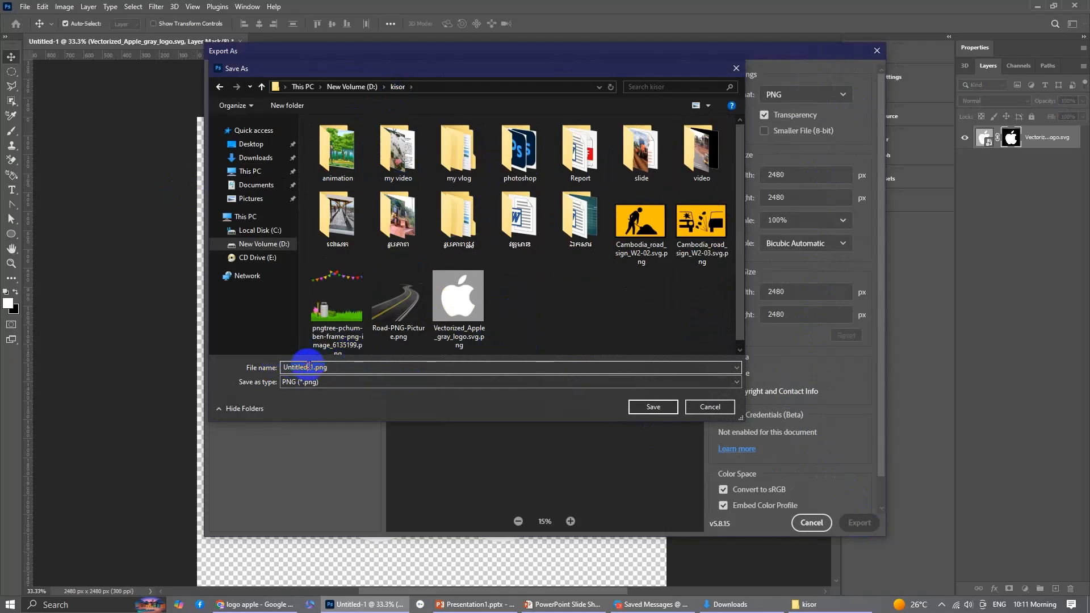
left_click_drag(311, 368, 271, 377)
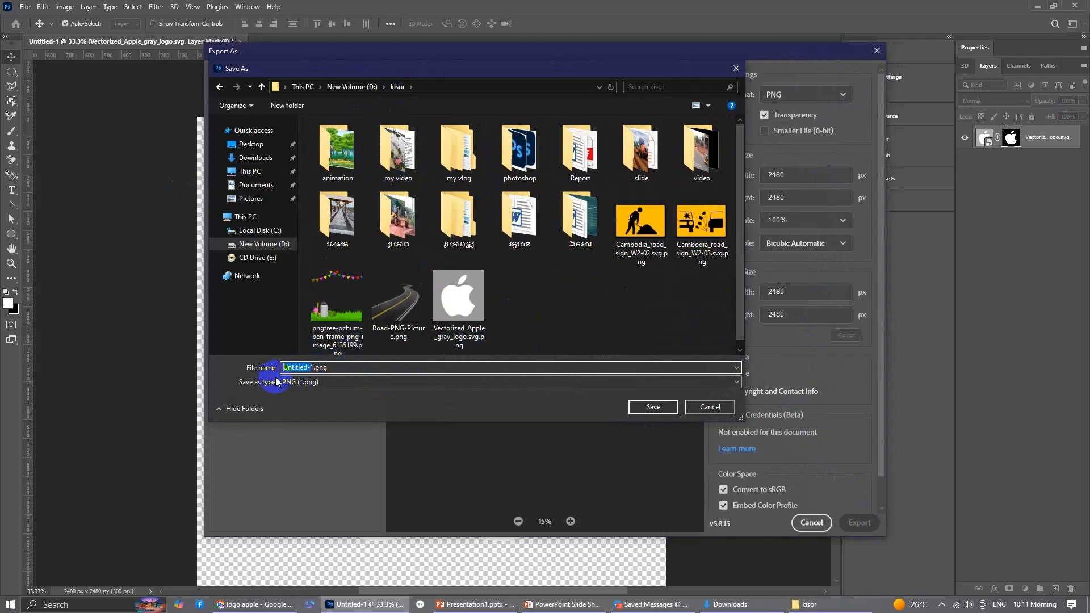
type("Apple ")
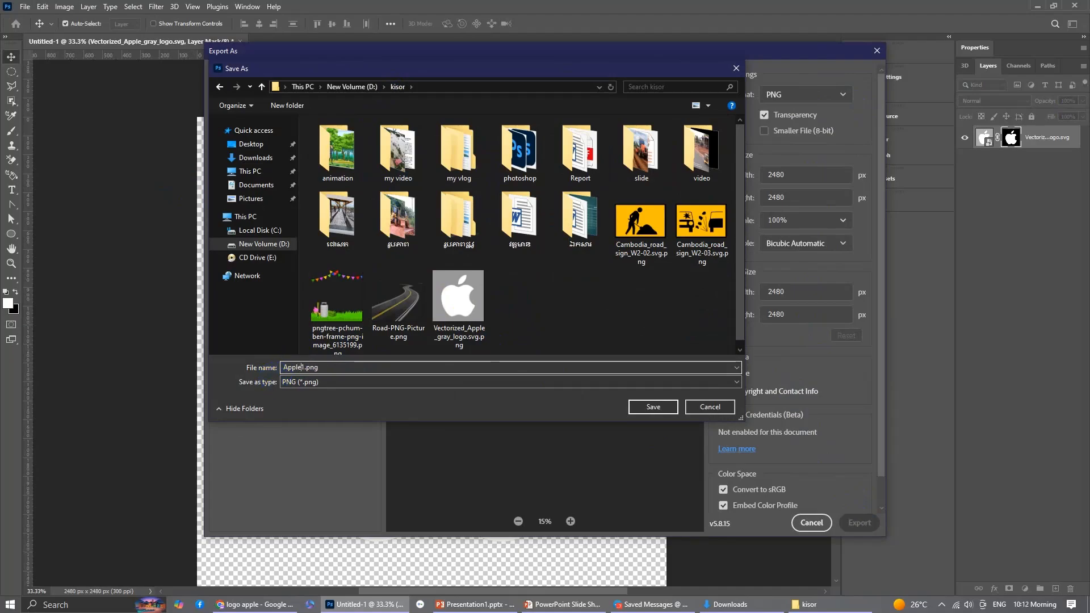
type("logo")
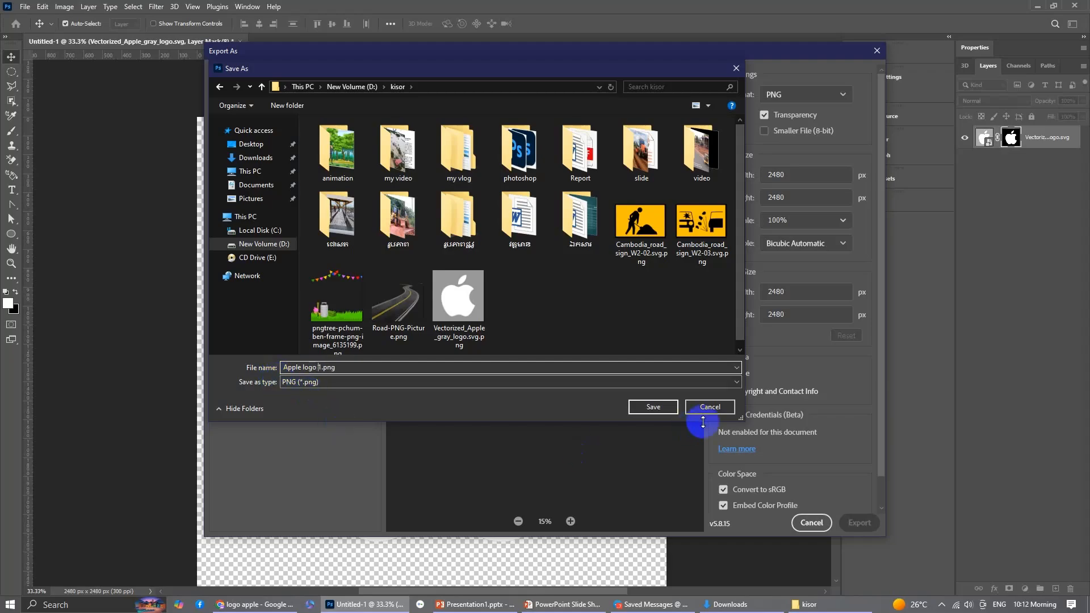
left_click(661, 408)
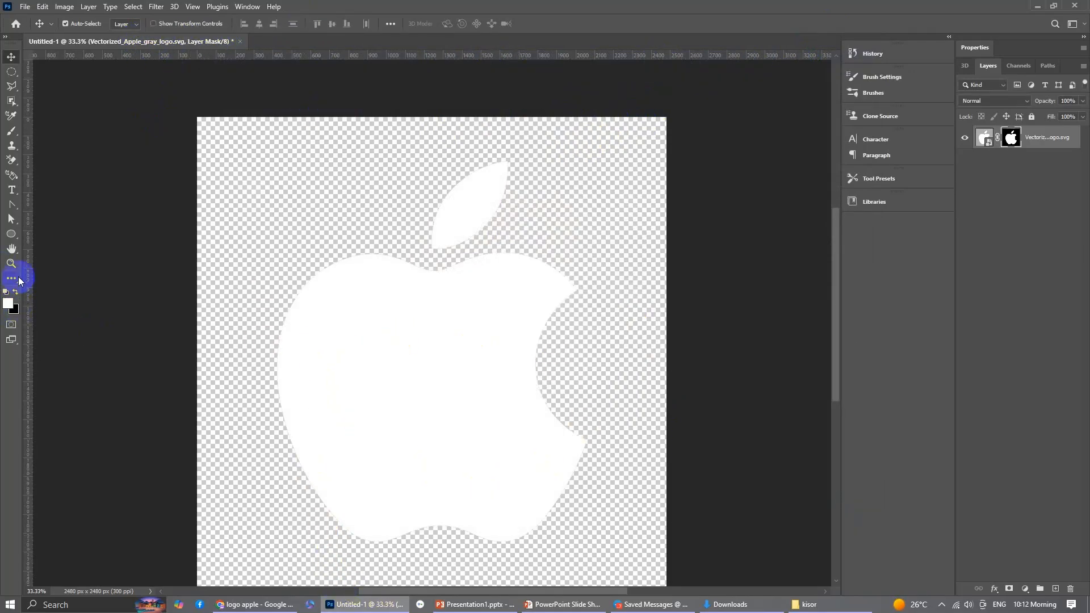
Step: Draw a gray rectangle shape of about 2474 × 2481 px covering the whole canvas
left_click(12, 241)
left_click(75, 233)
left_click_drag(204, 118, 550, 490)
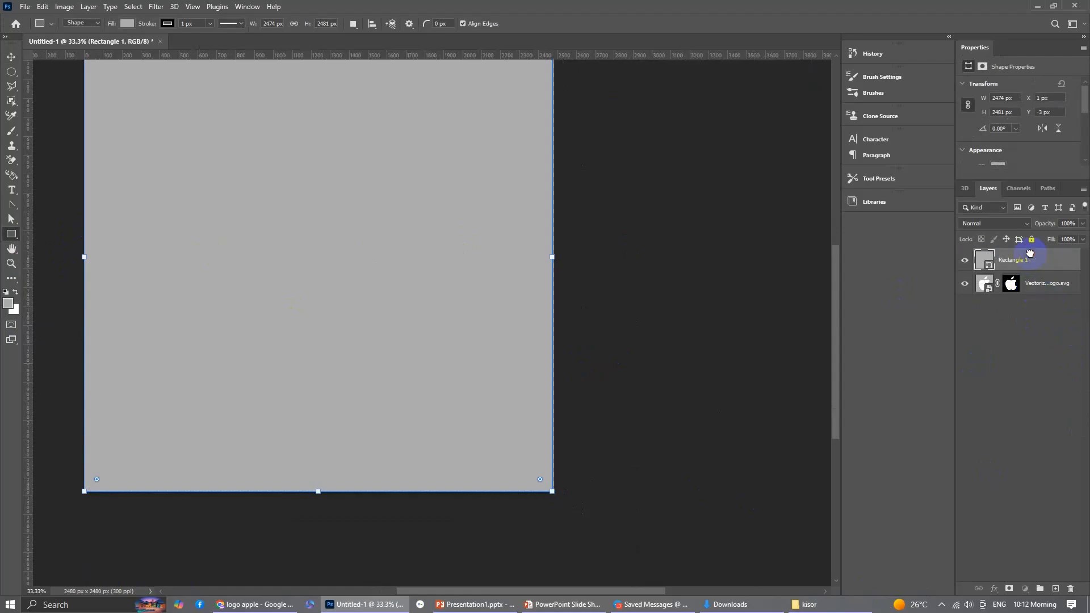
Step: Place the masked Apple logo layer above the rectangle layer and activate the Move tool
left_click_drag(1030, 283, 1026, 253)
left_click(303, 277)
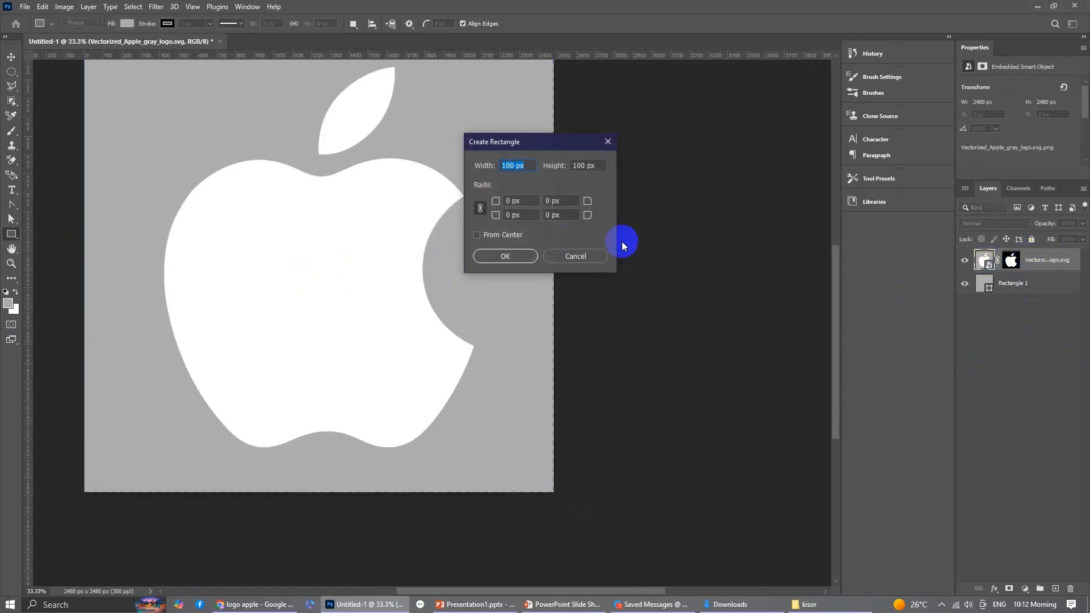
left_click(601, 255)
key("v")
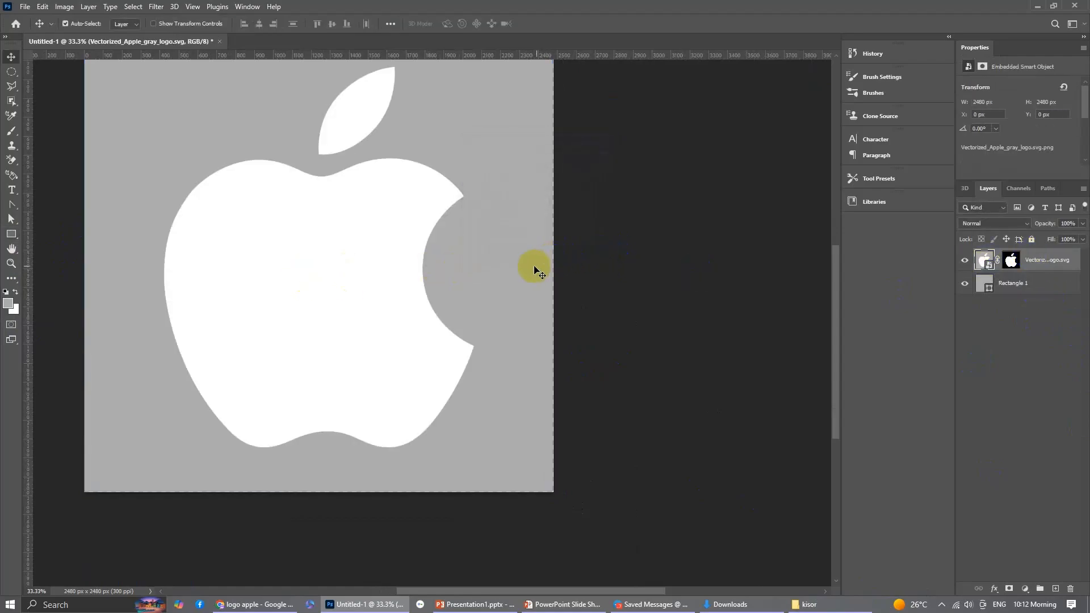